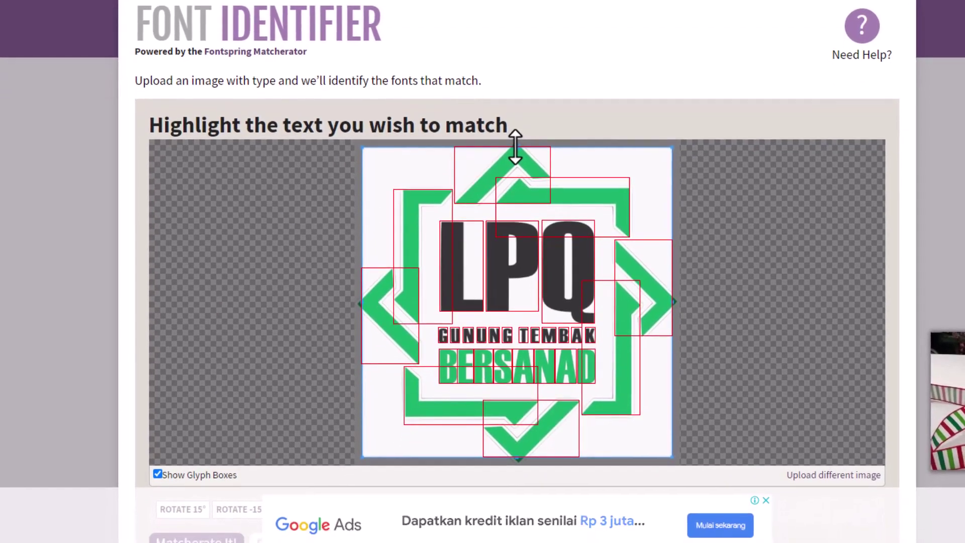
- Narrow the match area on the LPQ logo image to the word BERSANAD and run the font match
drag(515, 146, 506, 343)
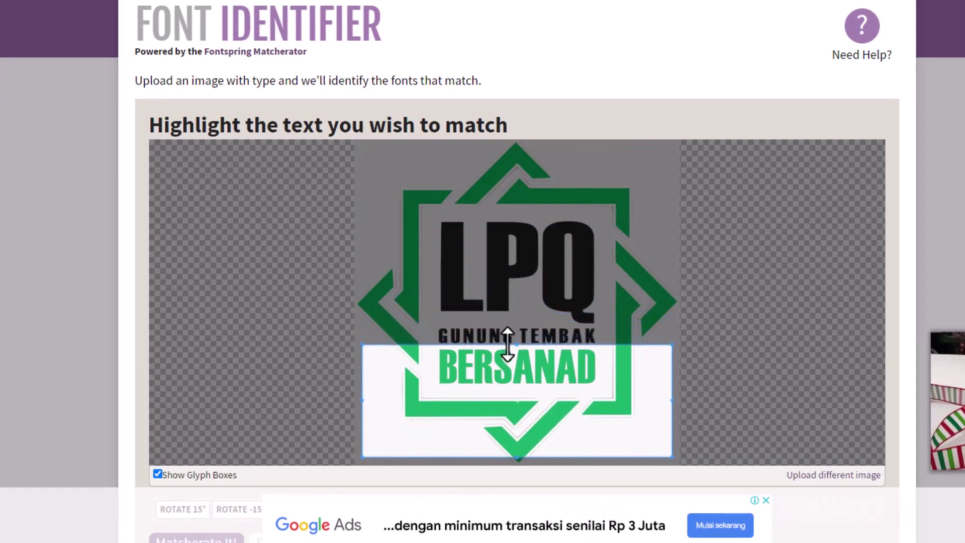
drag(517, 425, 512, 400)
drag(436, 346, 598, 390)
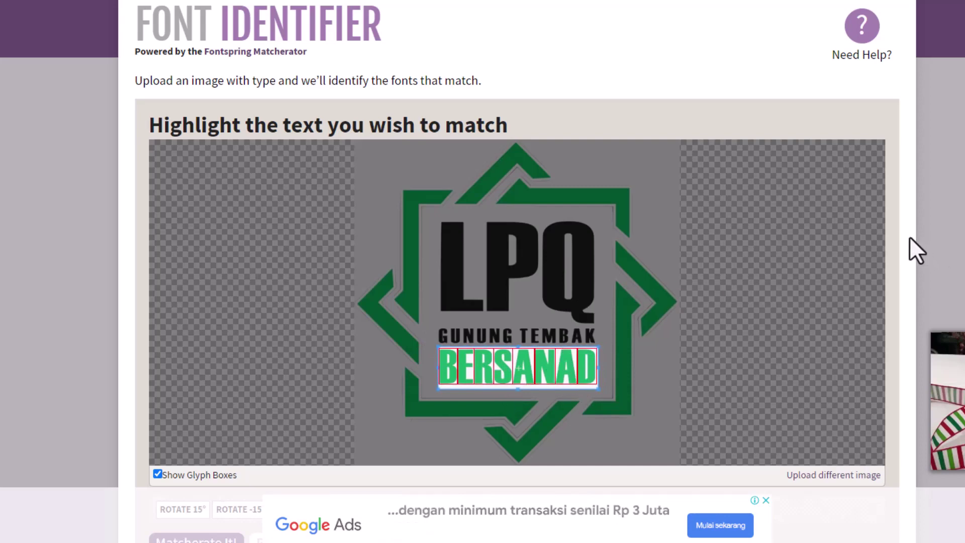
scroll(906, 236, down, 4)
scroll(907, 236, down, 4)
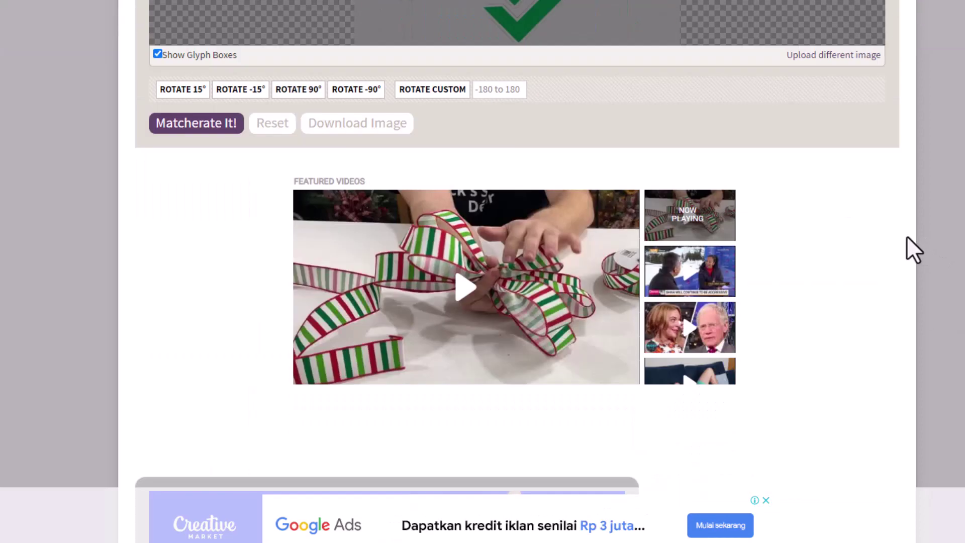
scroll(907, 236, up, 3)
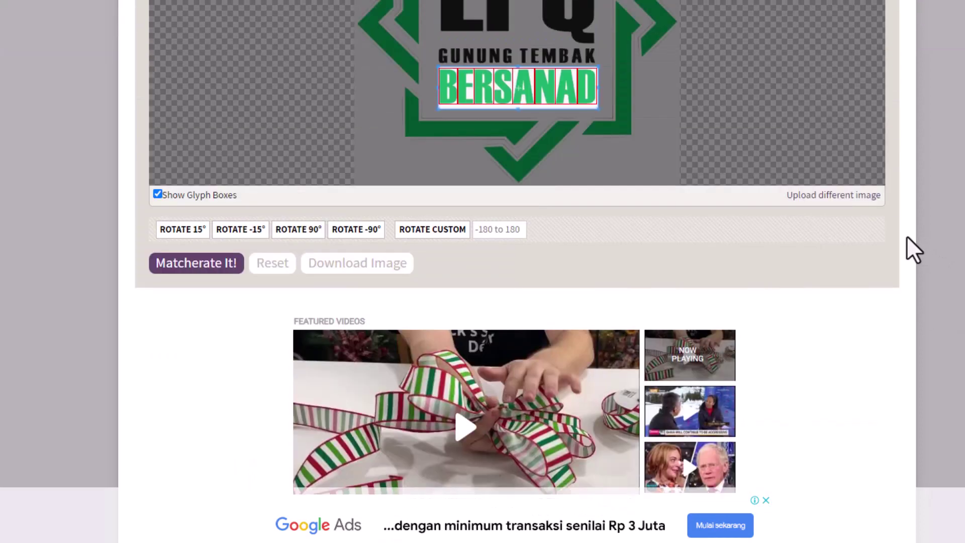
click(193, 270)
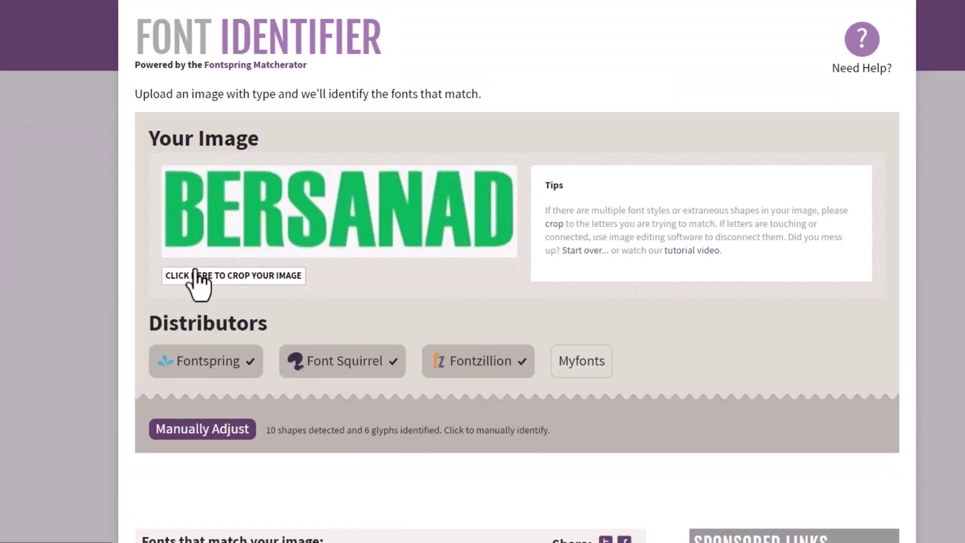
- Examine the list of matching fonts, comparing each sample, its foundry and its price label with the BERSANAD lettering
scroll(195, 274, down, 5)
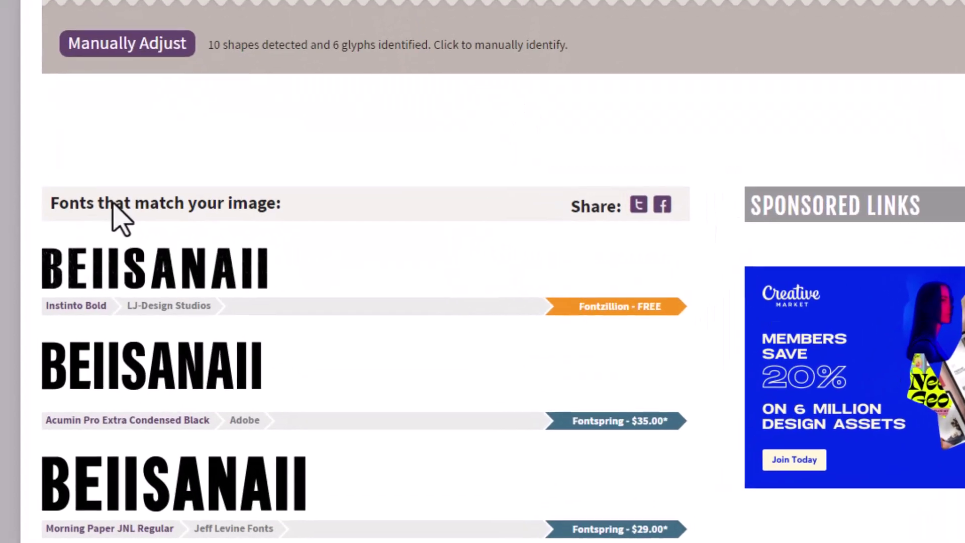
scroll(104, 197, down, 3)
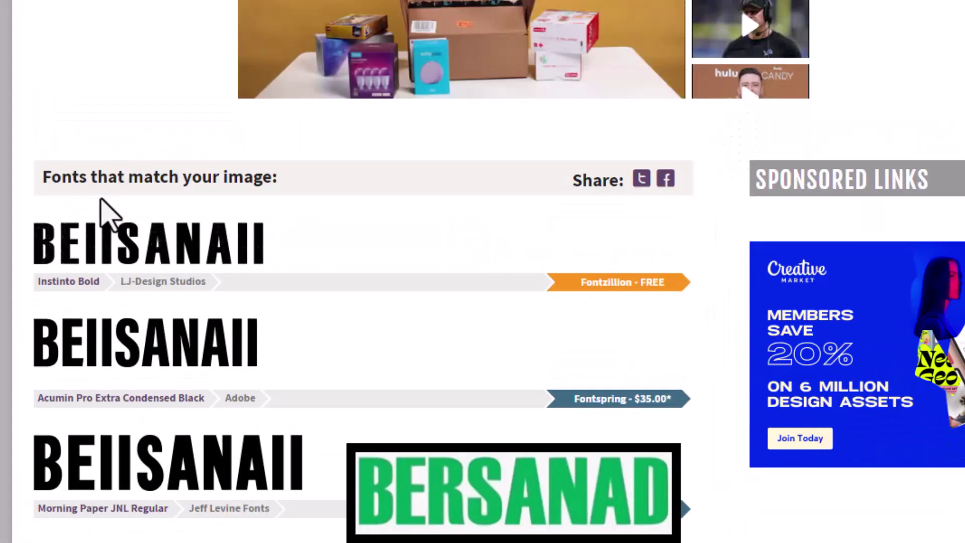
scroll(125, 219, down, 6)
scroll(141, 226, up, 3)
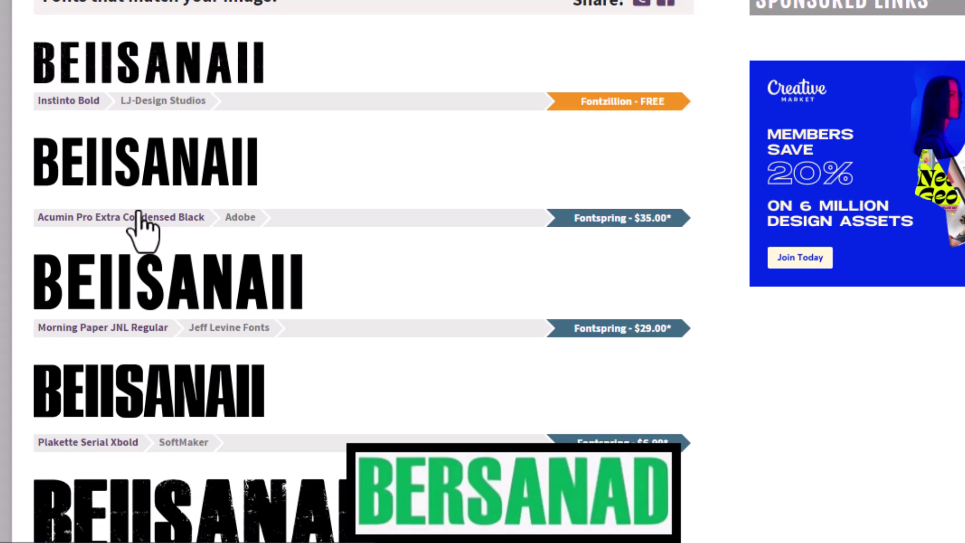
scroll(141, 224, down, 10)
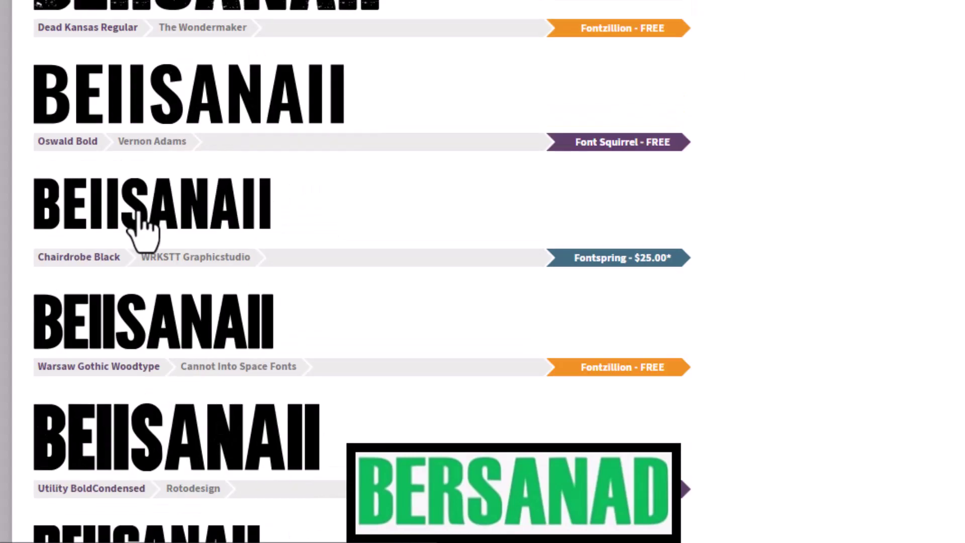
scroll(144, 221, down, 5)
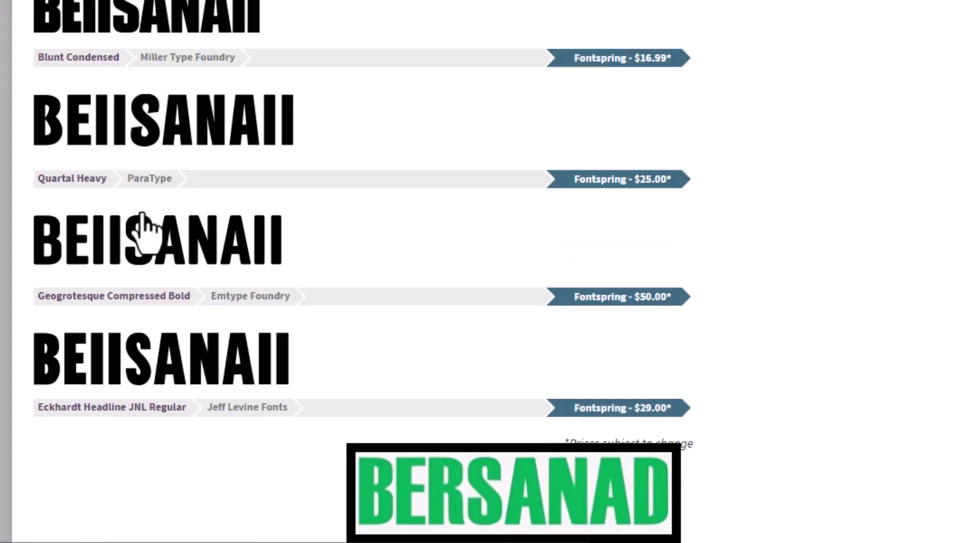
scroll(146, 226, up, 15)
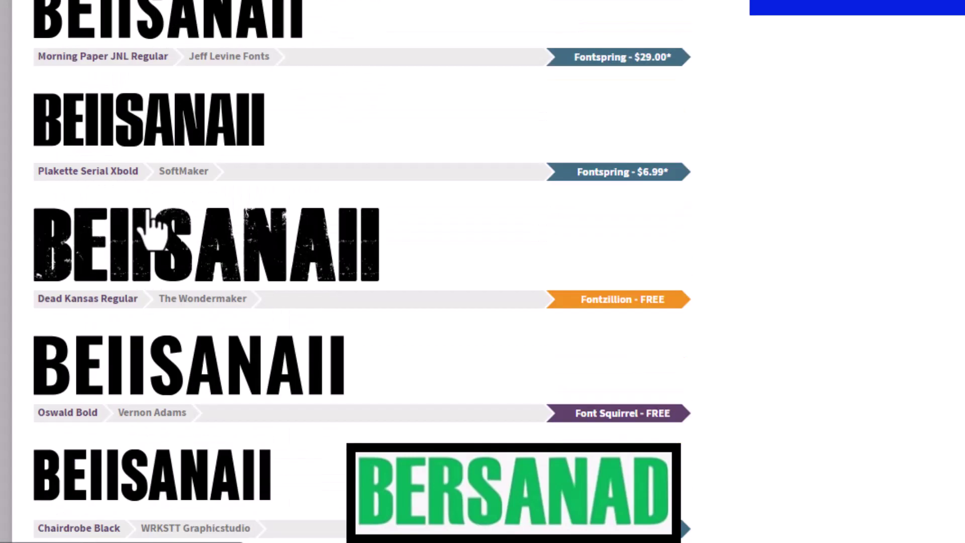
scroll(126, 118, up, 5)
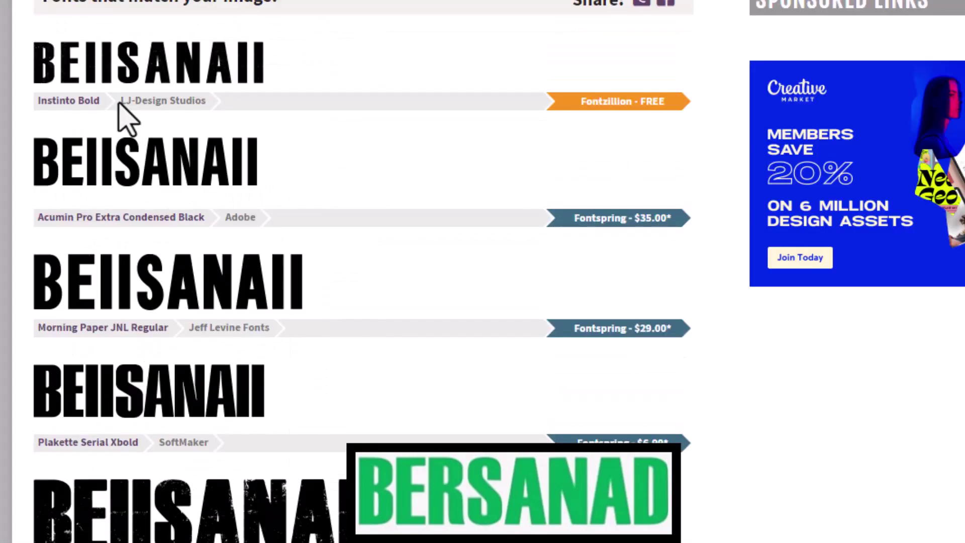
drag(122, 102, 204, 104)
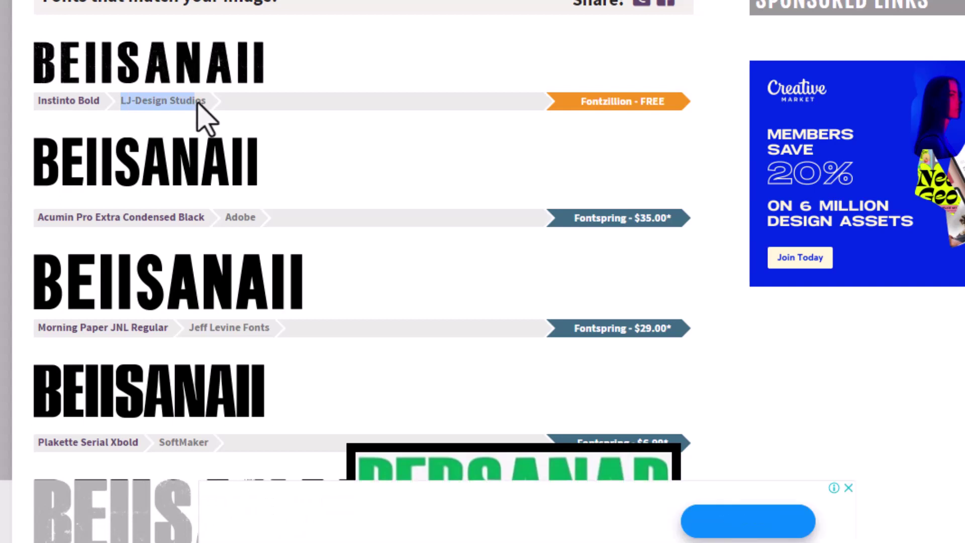
scroll(173, 258, down, 7)
drag(159, 207, 247, 208)
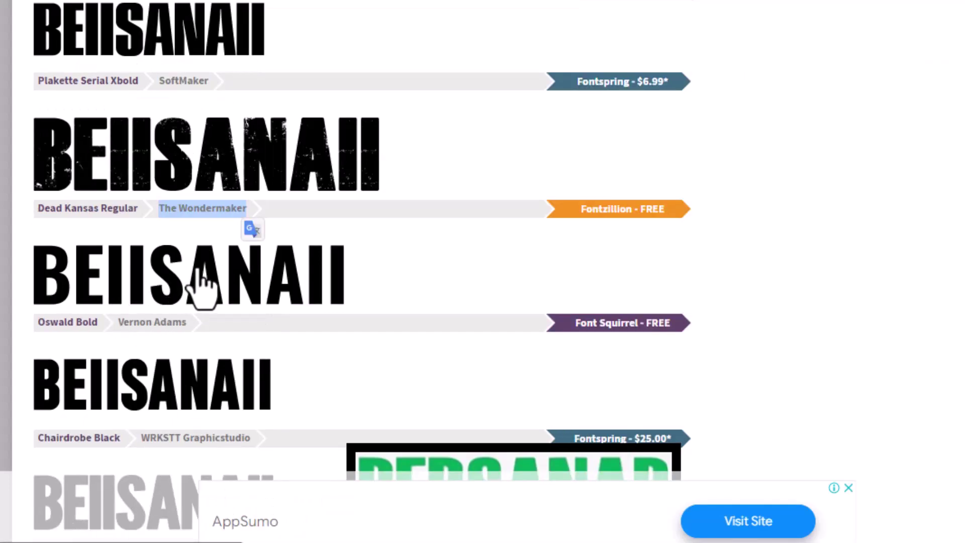
click(119, 322)
key(ctrl+super+Right)
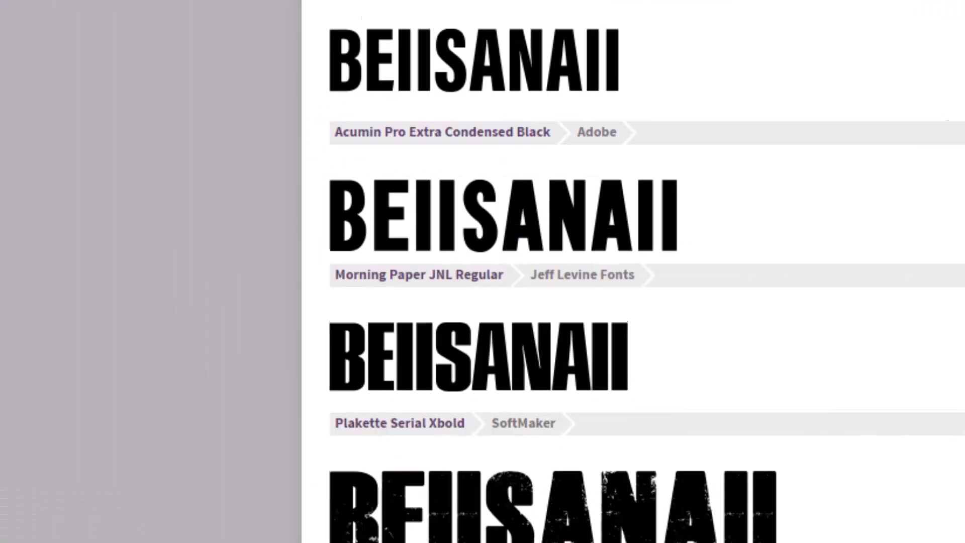
- Search the web for "what the font", open the MyFonts WhatTheFont page and dismiss its sign-up offer
click(378, 90)
text(what the font)
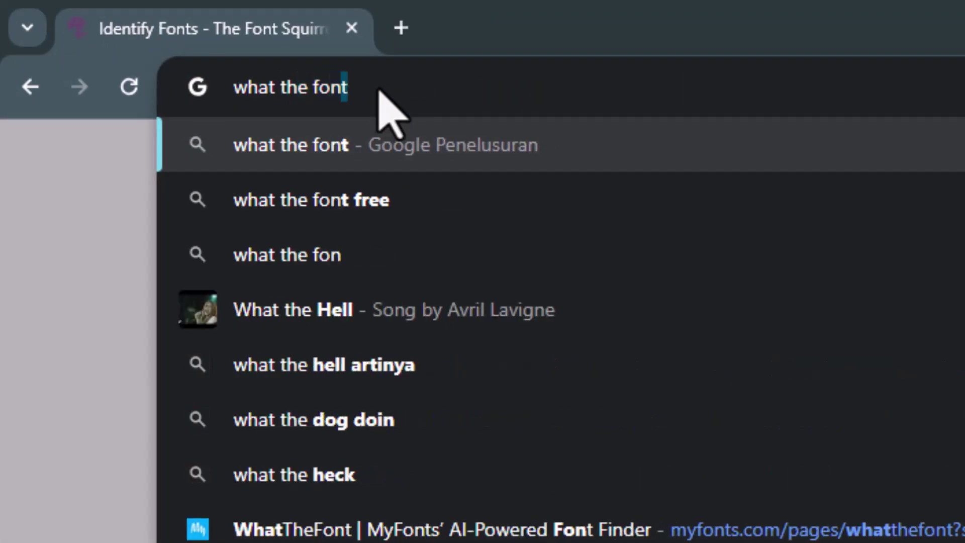
key(Return)
click(410, 434)
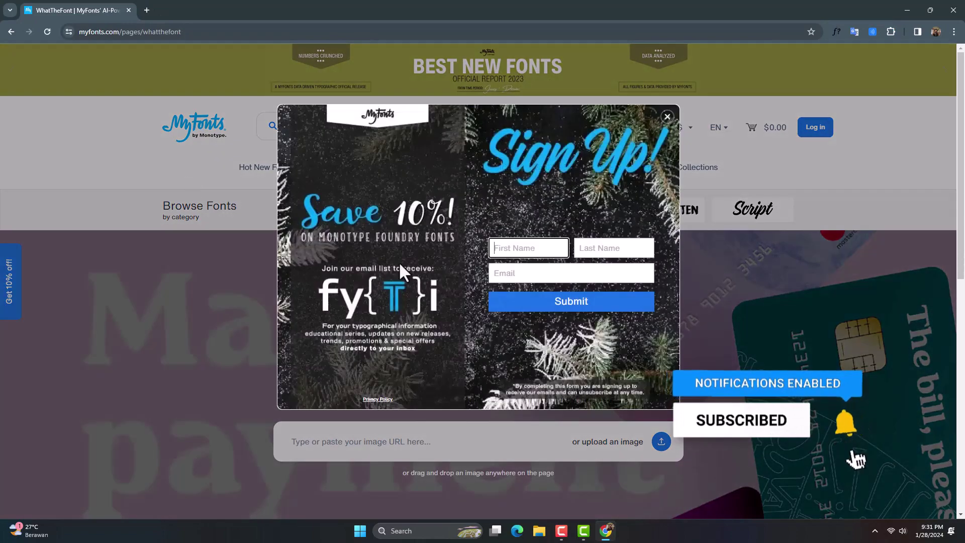
click(667, 117)
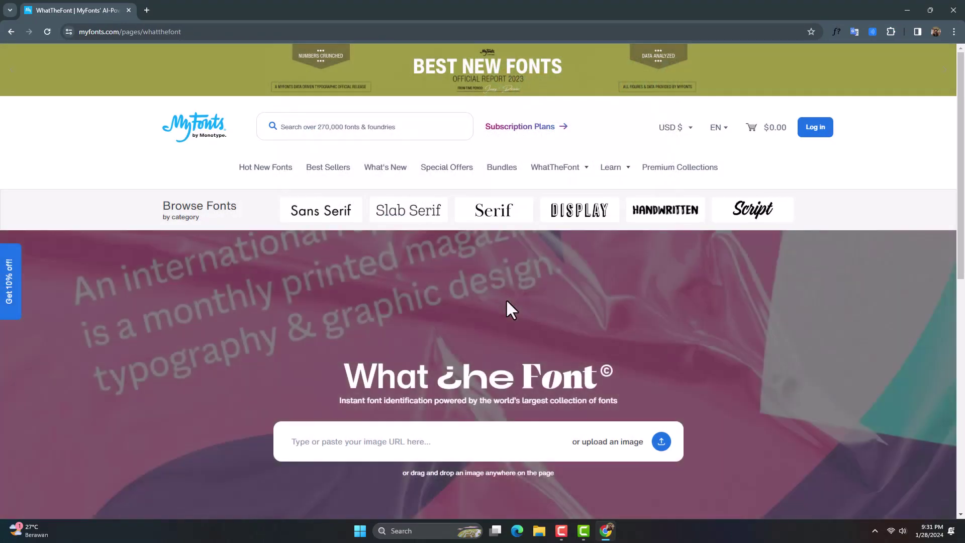
- Upload the LPQ logo image "WhatsApp Image 2024-01-05 at 20.25.14" from the Downloads folder for font identification
scroll(506, 298, down, 2)
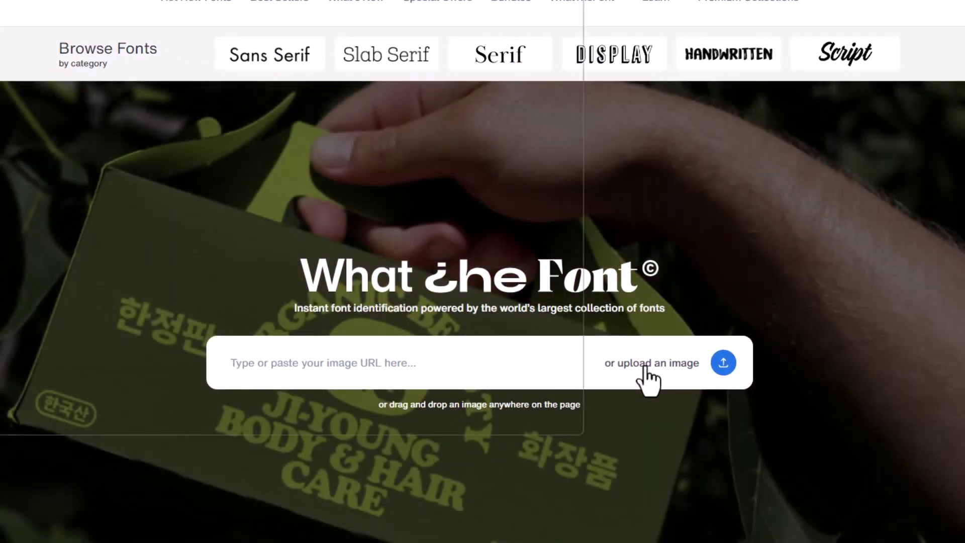
click(644, 366)
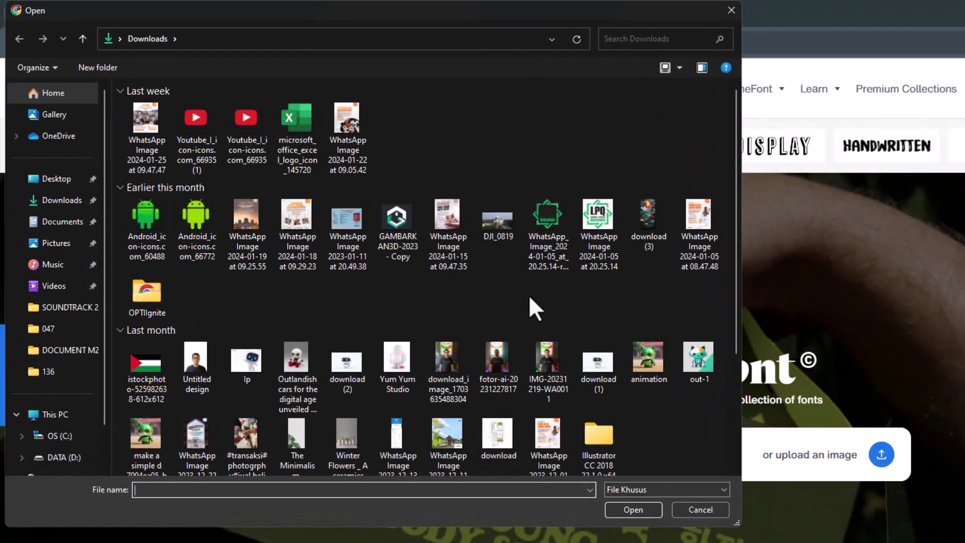
double_click(595, 228)
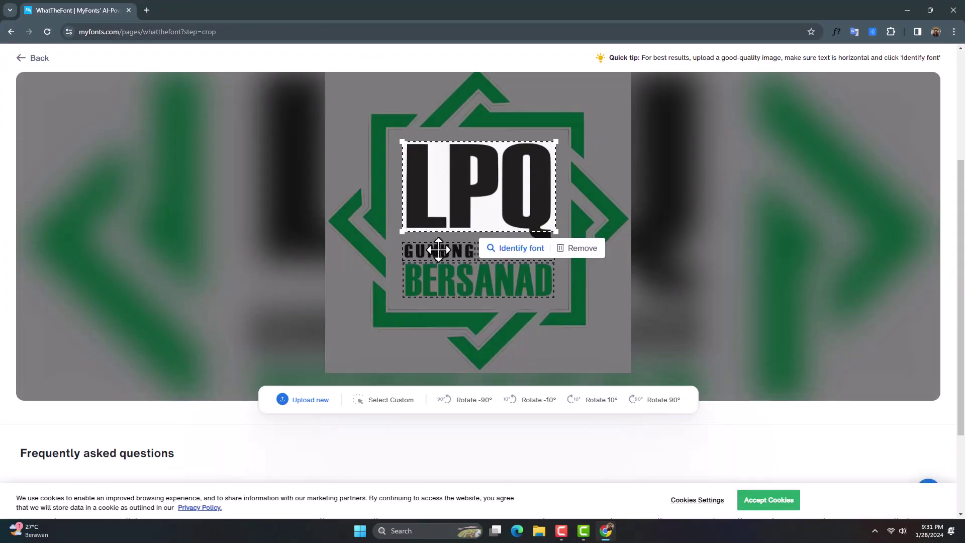
- Check the detected text areas of the logo by selecting LPQ, GUNUNG, TEMBAK and BERSANAD individually
click(434, 276)
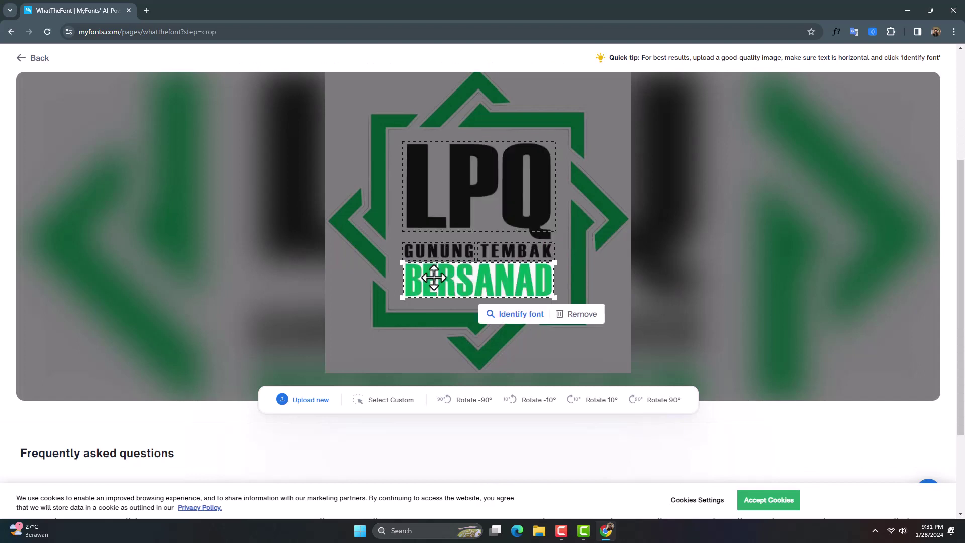
click(441, 193)
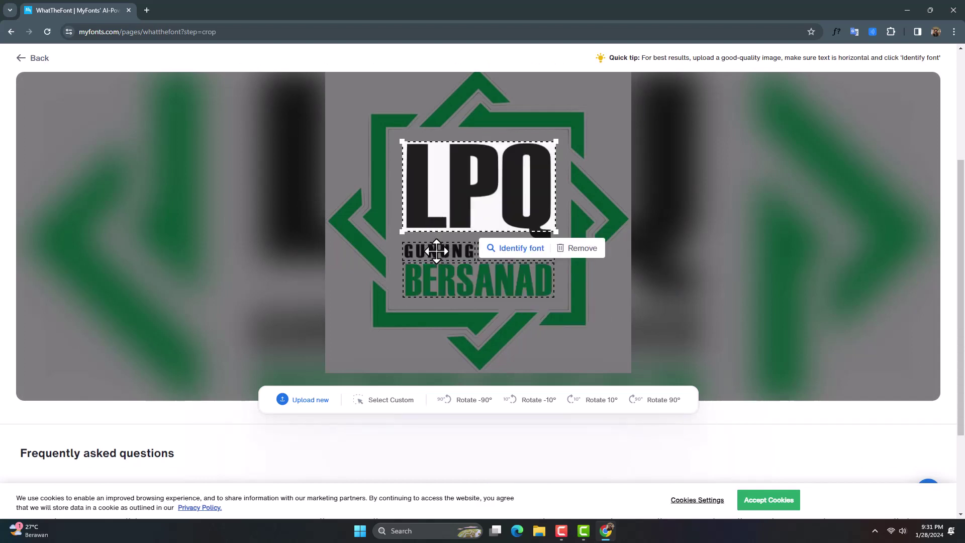
click(436, 251)
click(461, 197)
click(457, 248)
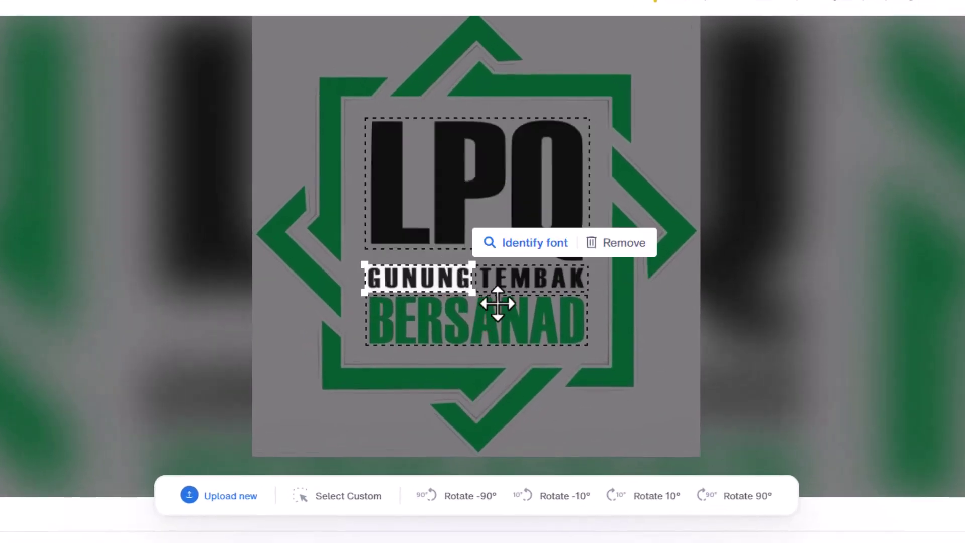
click(503, 280)
click(475, 319)
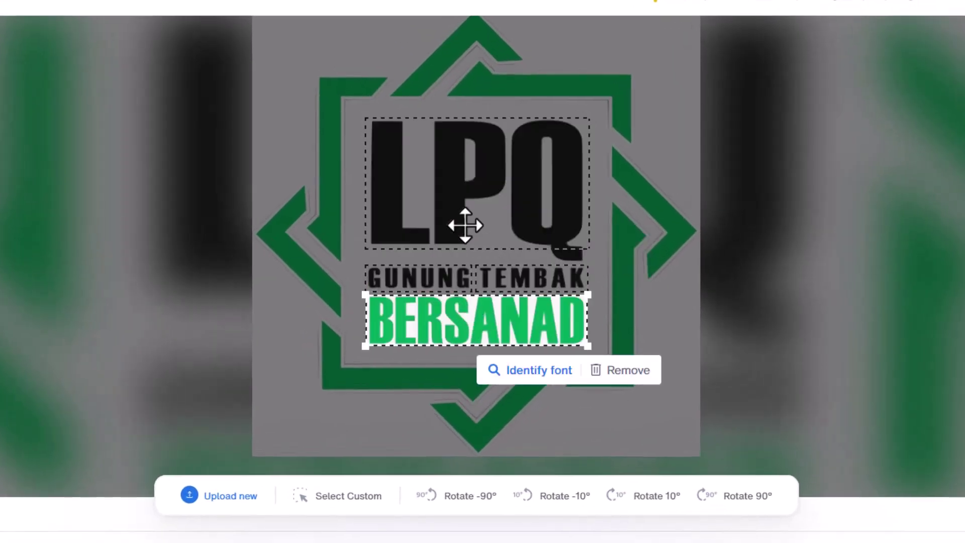
click(457, 191)
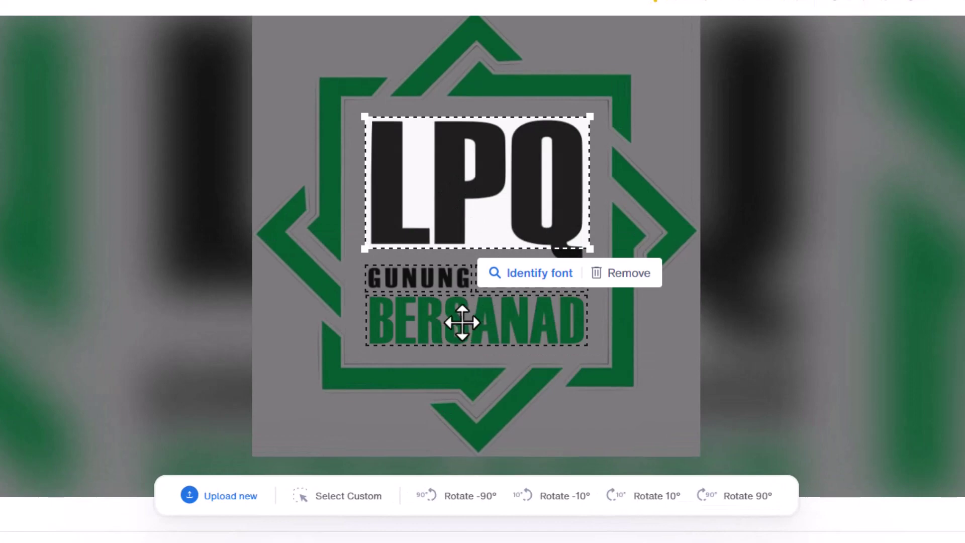
- Select the BERSANAD text area in the logo and identify its font
click(443, 317)
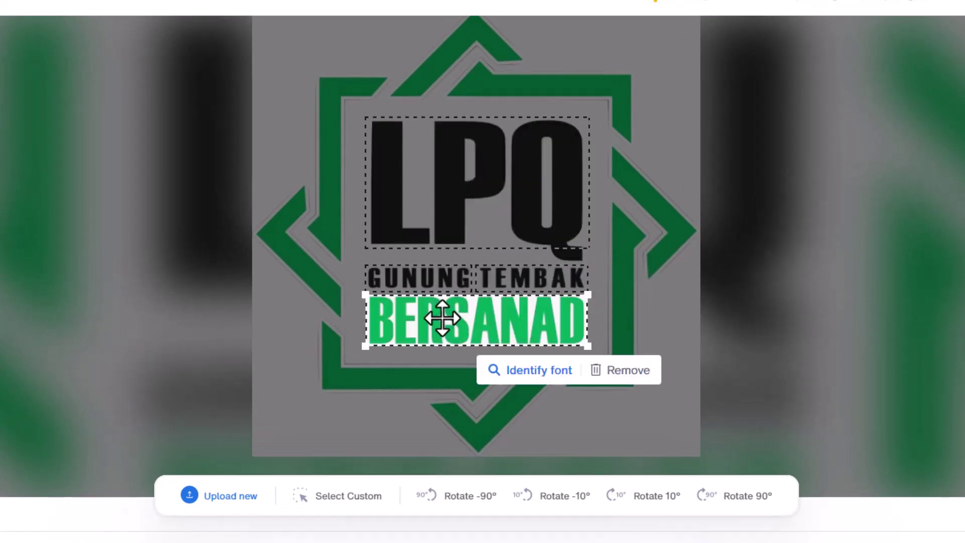
click(539, 389)
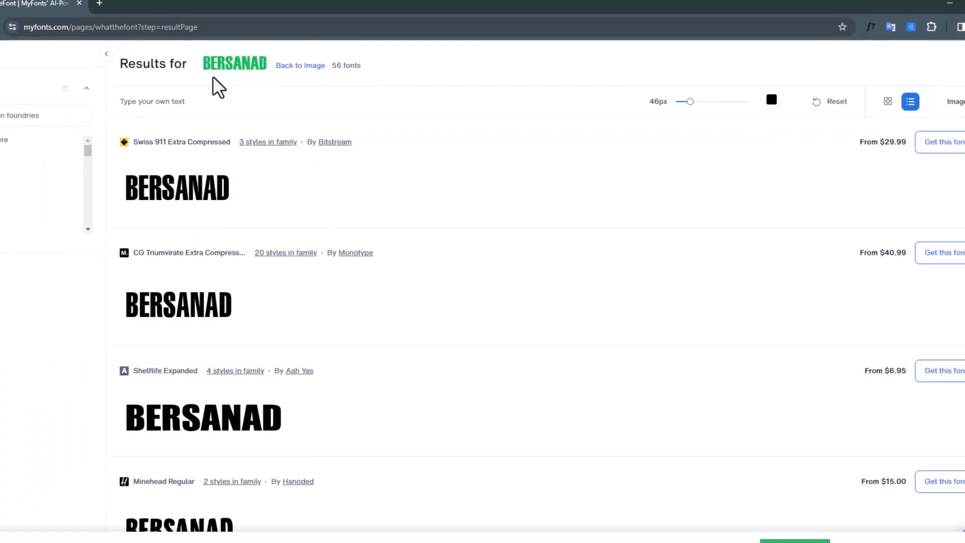
- Compare the fonts suggested for BERSANAD, including the Shelflife Expanded and CG Triumvirate samples, with the logo lettering
scroll(222, 340, down, 1)
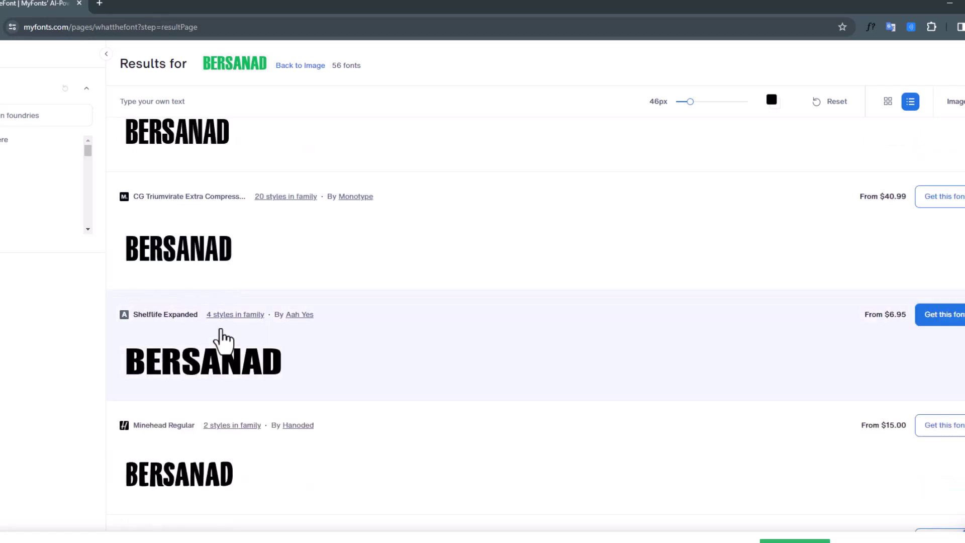
scroll(221, 340, up, 2)
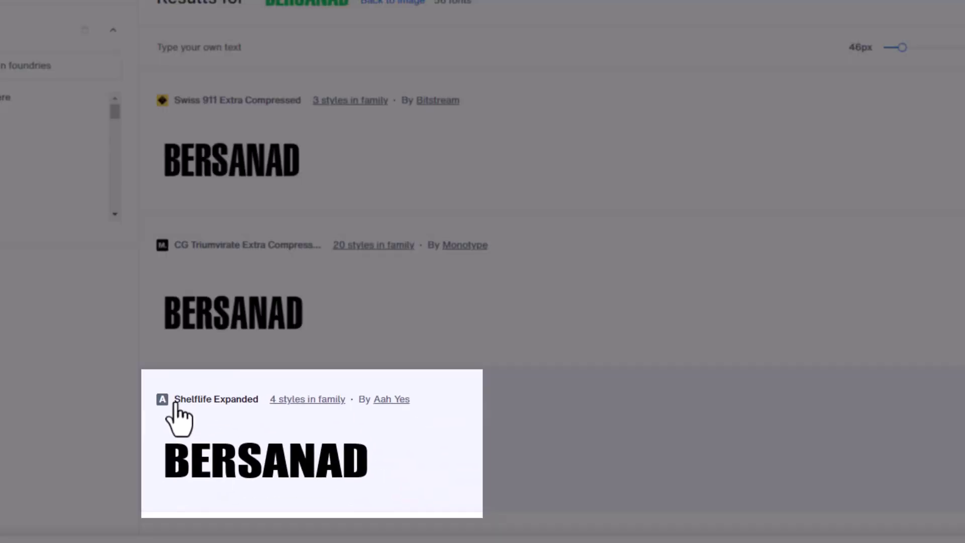
scroll(478, 390, down, 4)
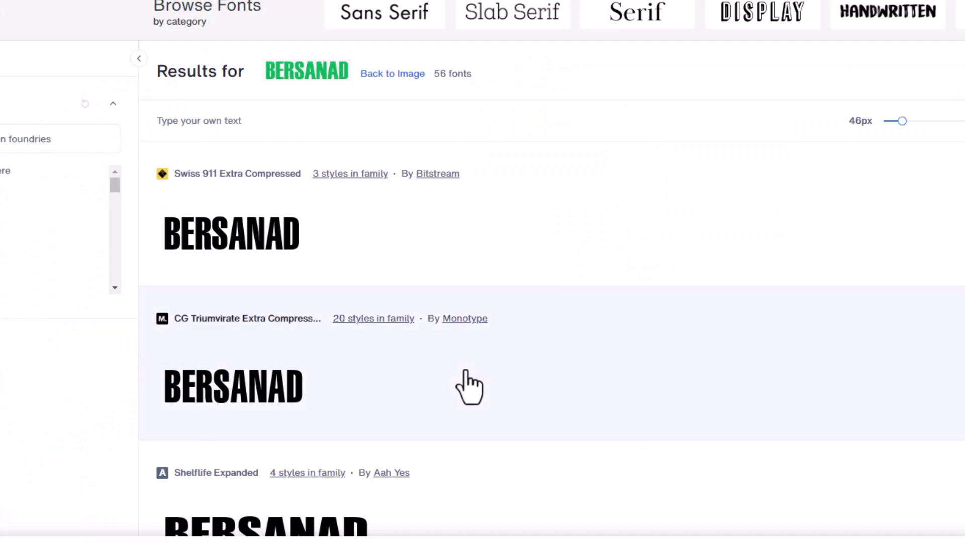
scroll(469, 387, up, 3)
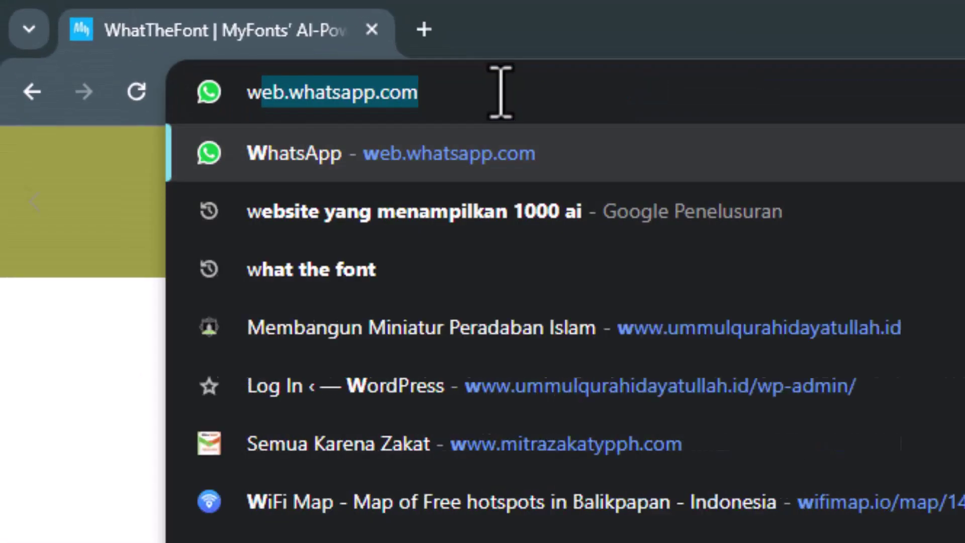
- Search the web for "what font is this", and shorten the query to "what font is"
text(hat font is this)
key(Return)
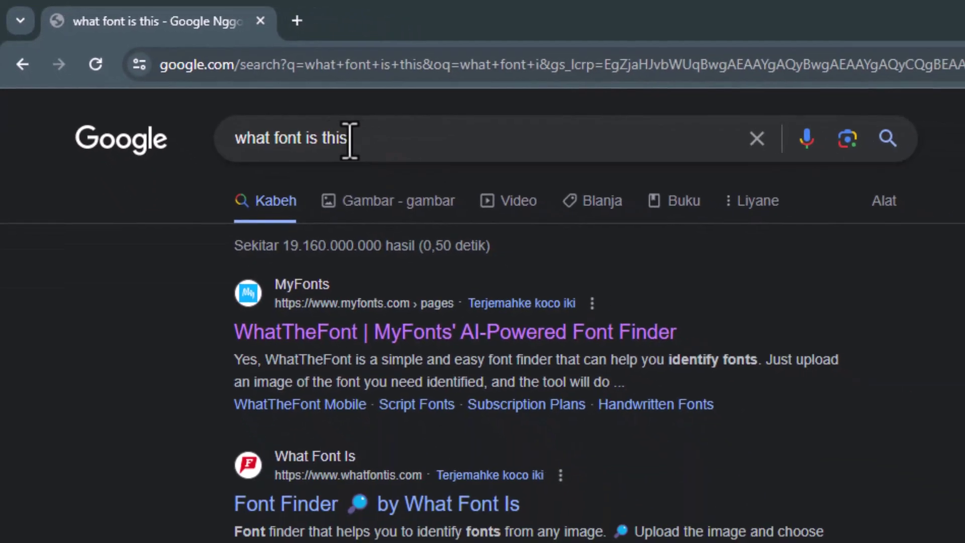
click(352, 140)
key(BackSpace)
key(BackSpace)
key(BackSpace)
key(BackSpace)
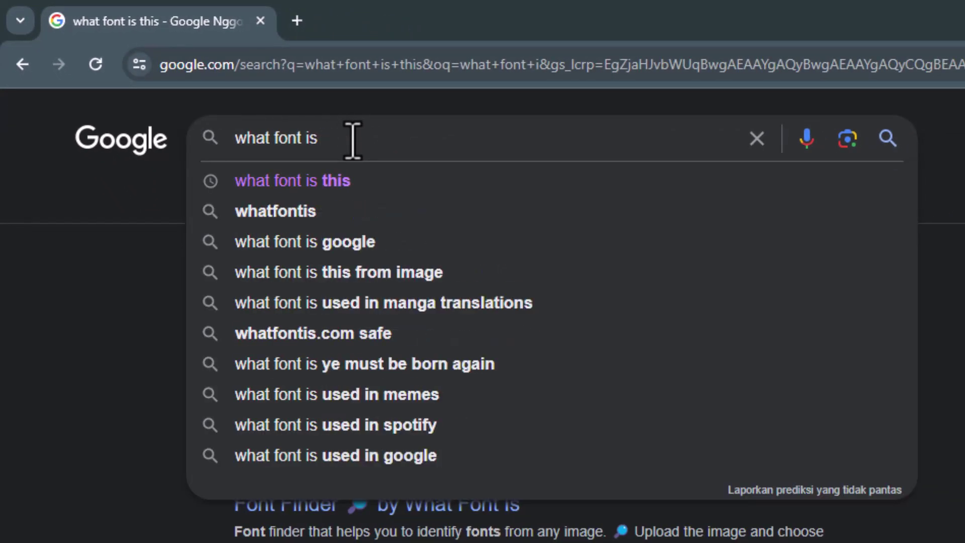
key(Return)
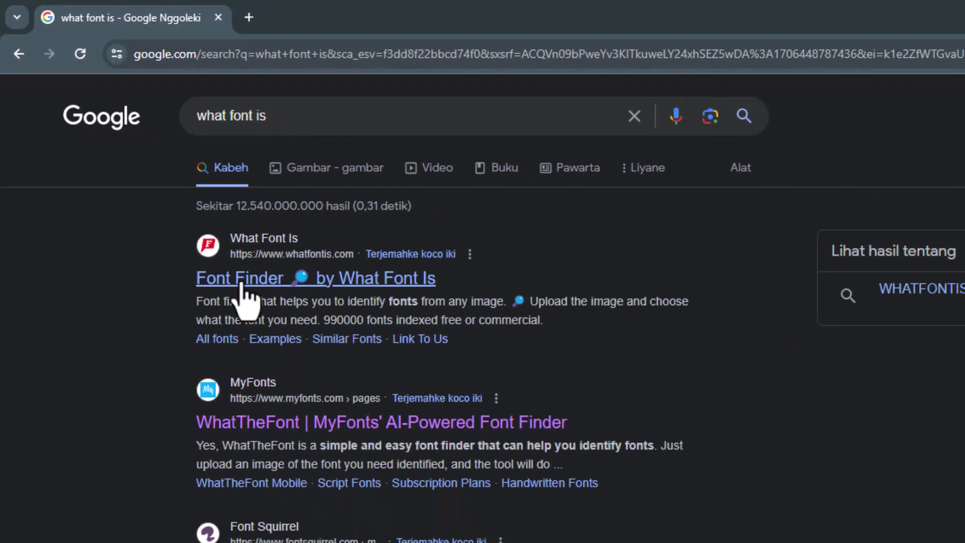
- Open the What Font Is font finder and upload the LPQ logo image "WhatsApp Image 2024-01-05 at 20.25.14" from Downloads
click(241, 285)
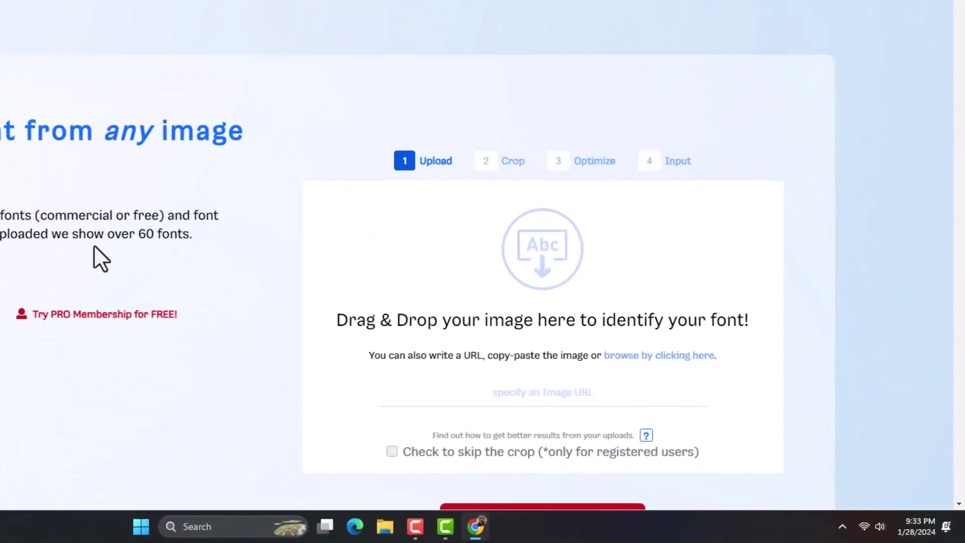
scroll(395, 319, down, 1)
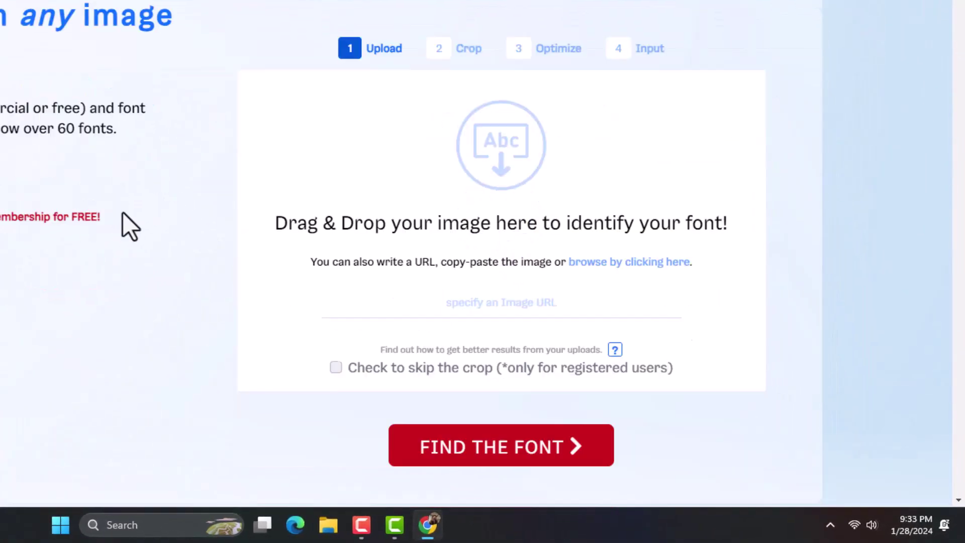
click(499, 159)
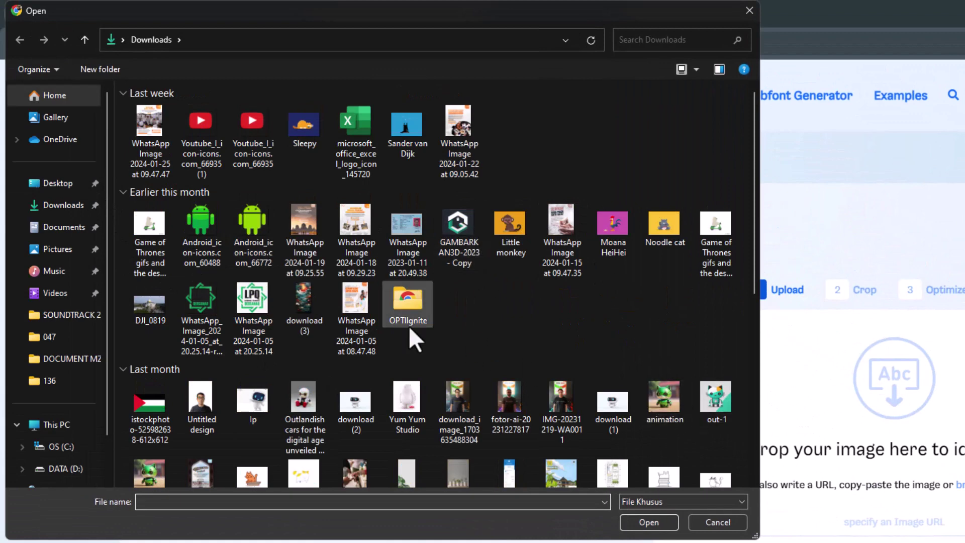
double_click(241, 308)
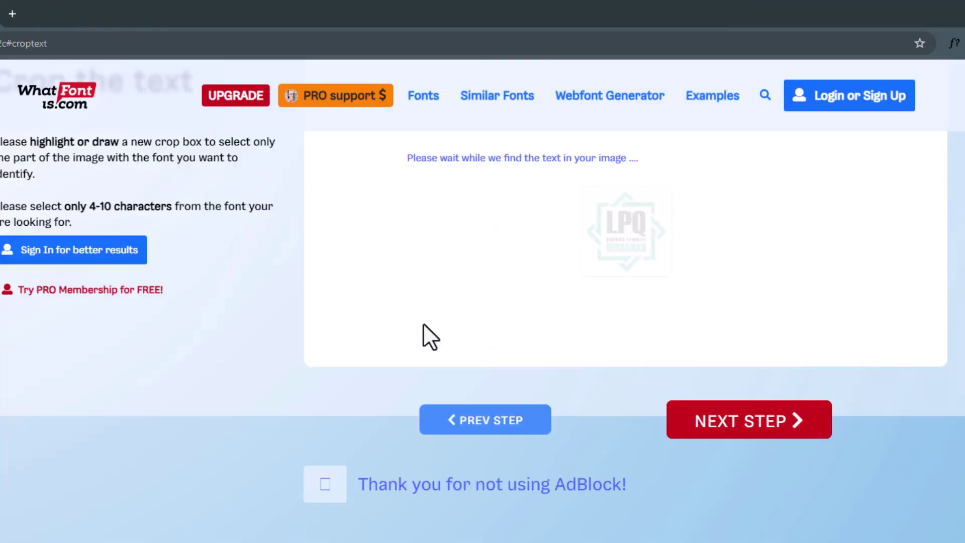
- Select the BERSANAD text area as the crop of the logo and continue to image optimization
scroll(422, 336, up, 1)
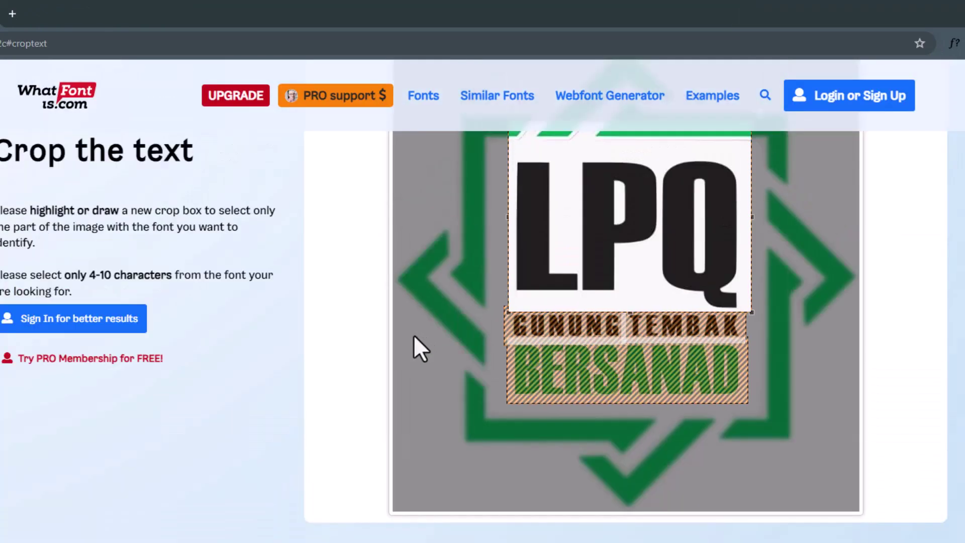
scroll(560, 338, up, 4)
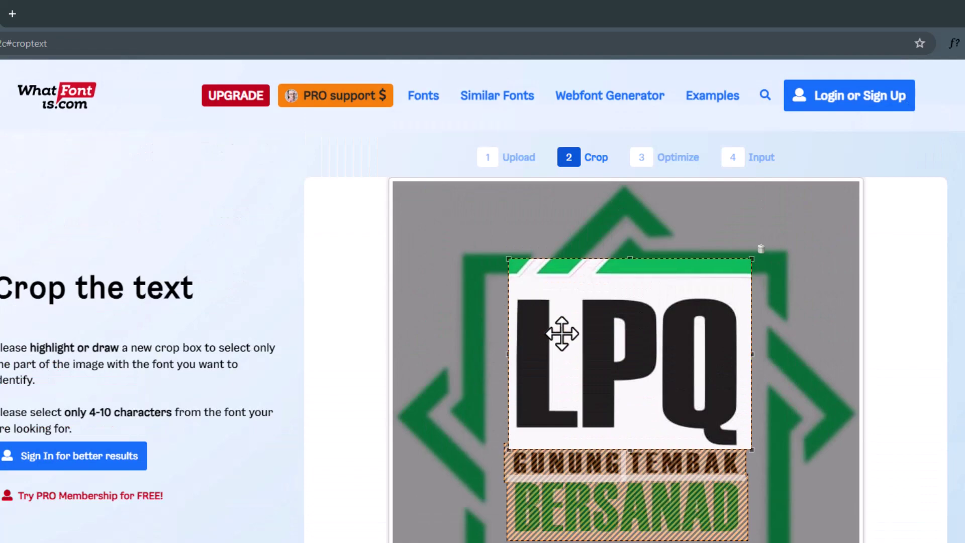
scroll(562, 528, up, 1)
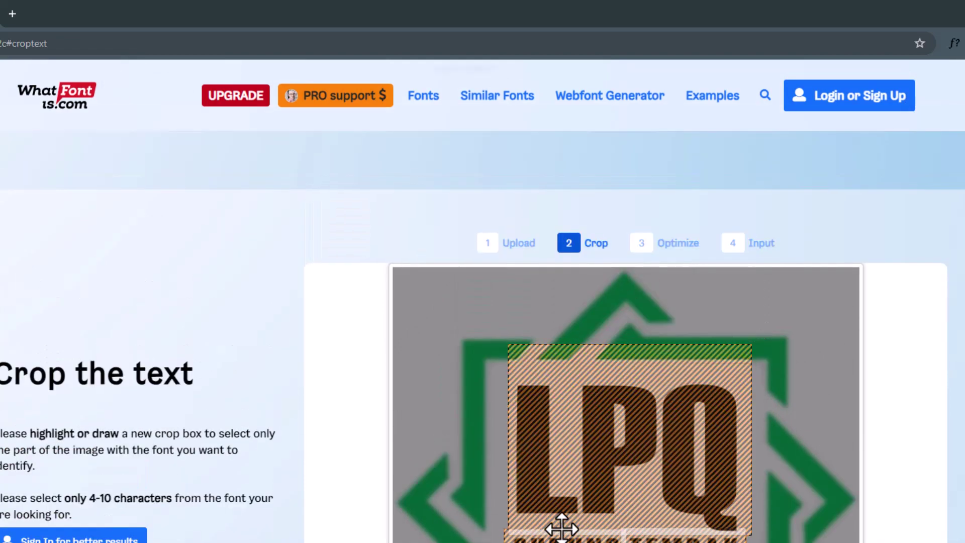
scroll(562, 529, down, 2)
scroll(562, 529, down, 1)
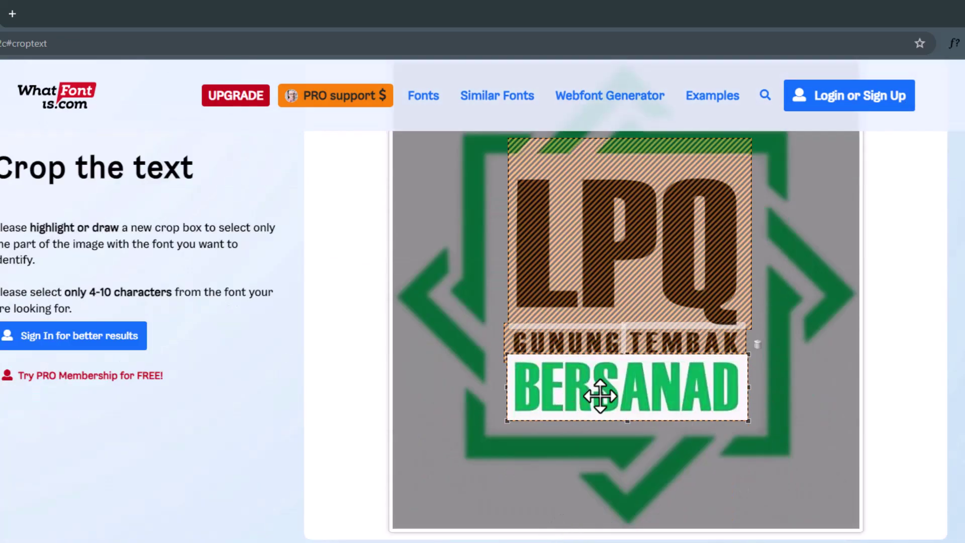
scroll(602, 397, down, 4)
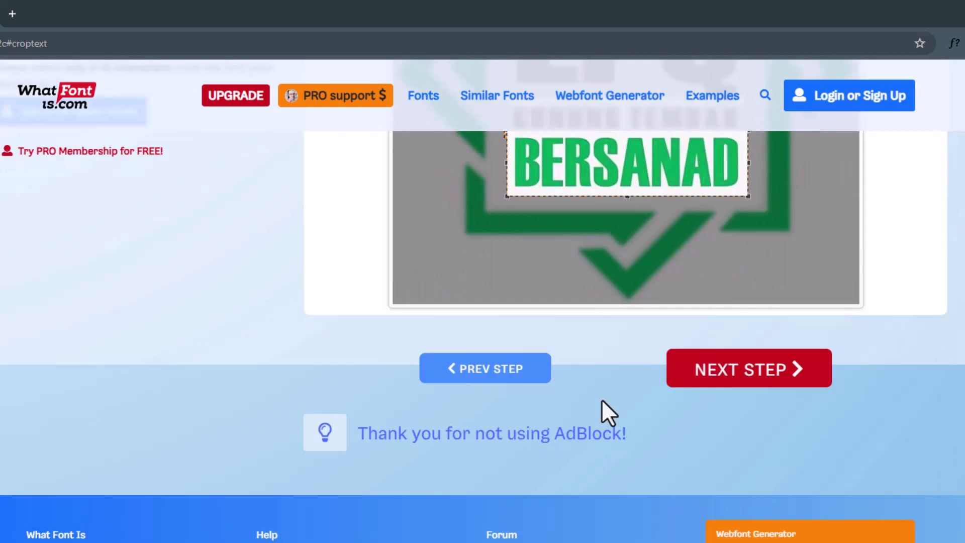
scroll(602, 402, up, 7)
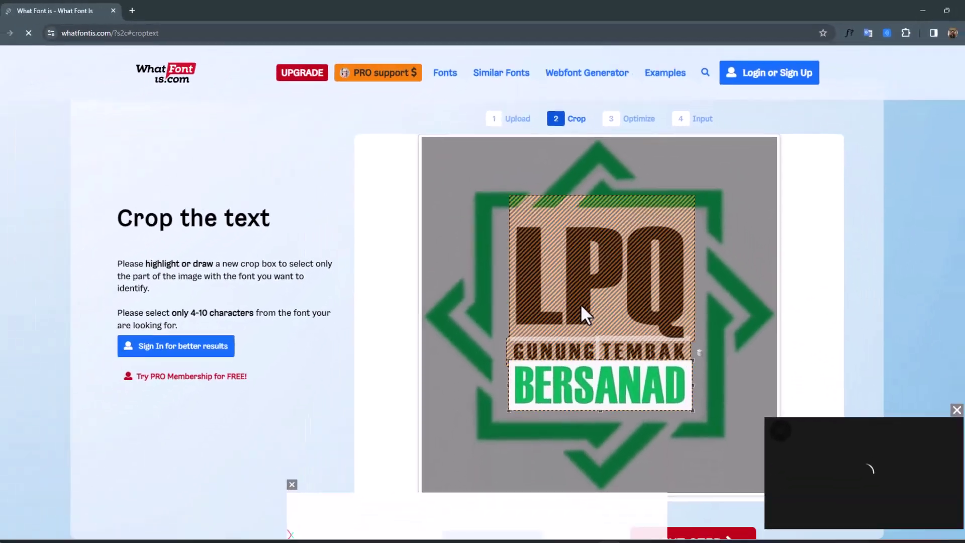
scroll(606, 422, down, 4)
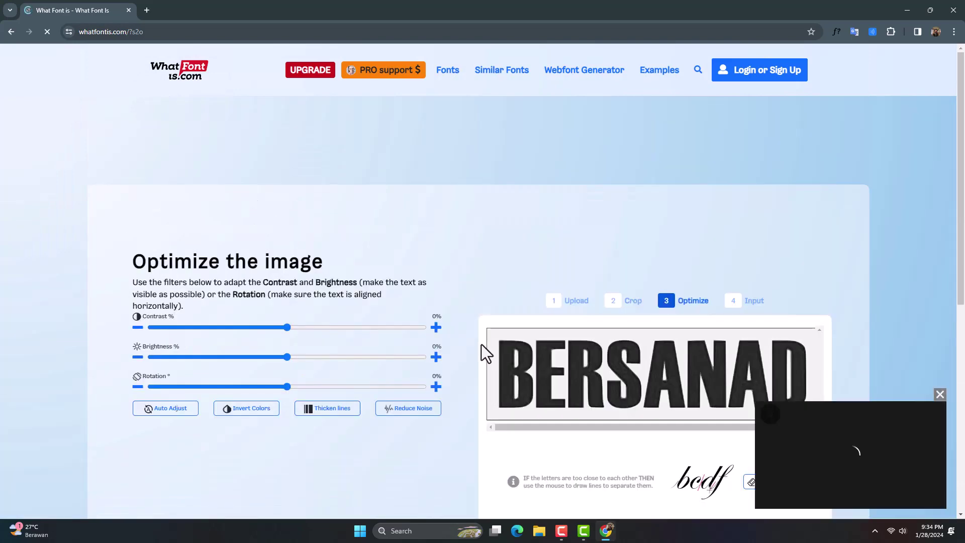
- Accept the BERSANAD image without filter adjustments, proceed to character input and dismiss the tips for new users
scroll(480, 347, down, 8)
scroll(479, 348, up, 3)
click(710, 346)
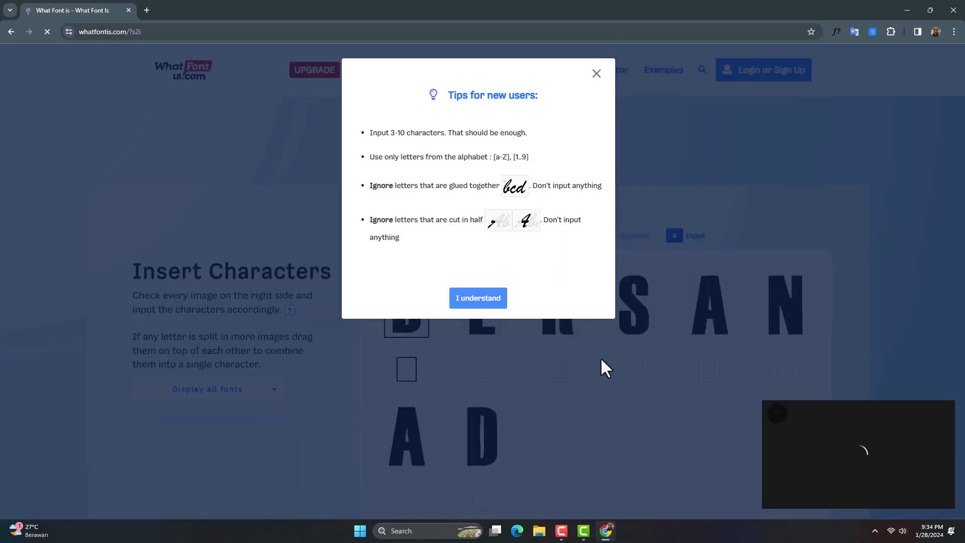
click(488, 302)
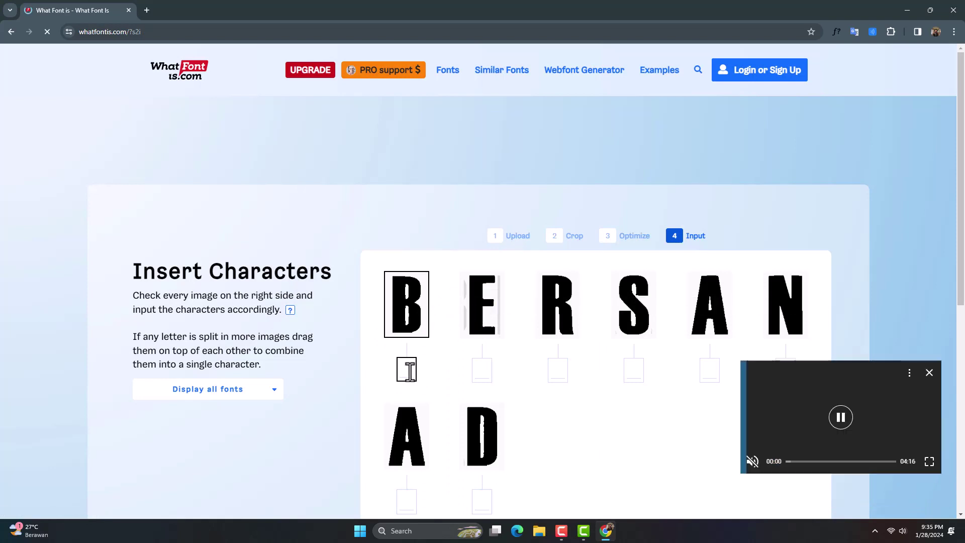
- Enter the matching characters B, E, R, S, A, N, A, D under the letter images and submit them for font matching
scroll(410, 372, down, 2)
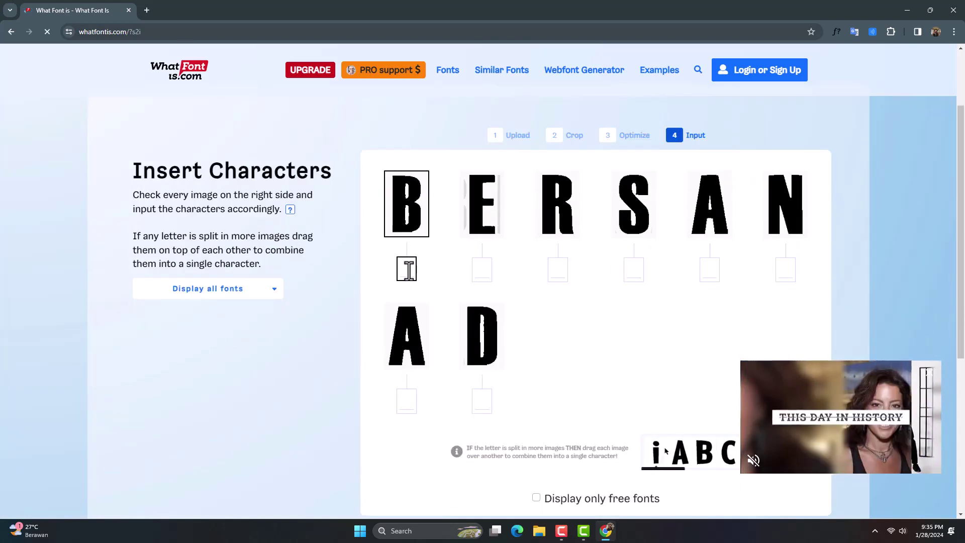
text(B)
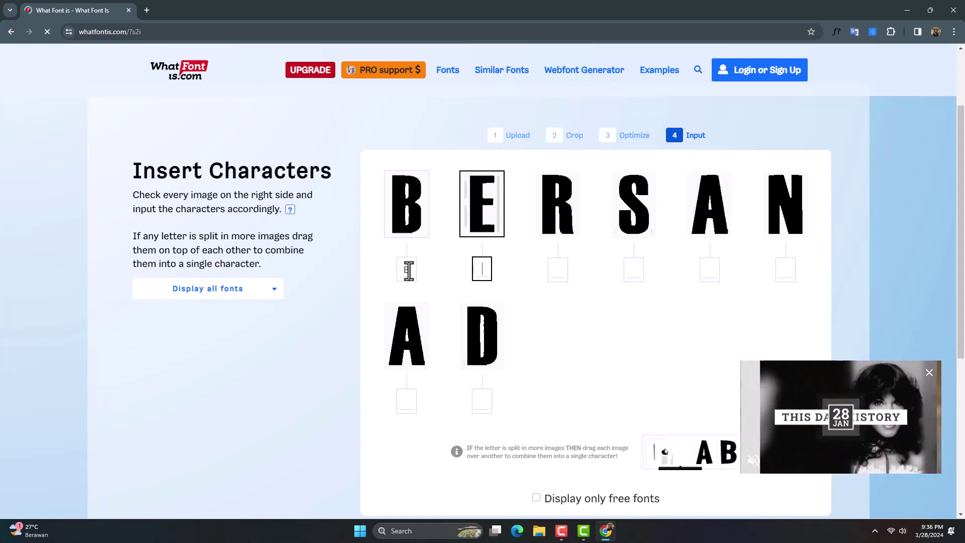
text(E)
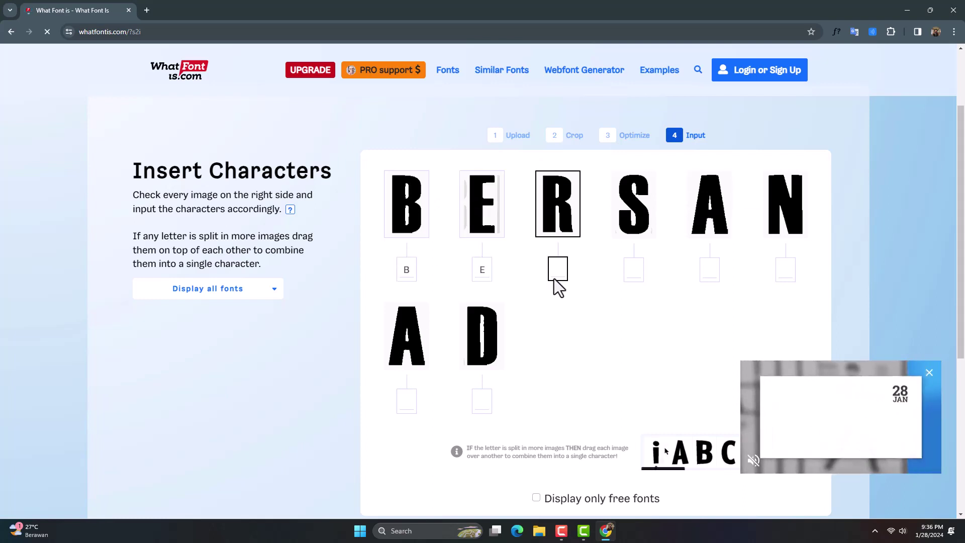
text(R)
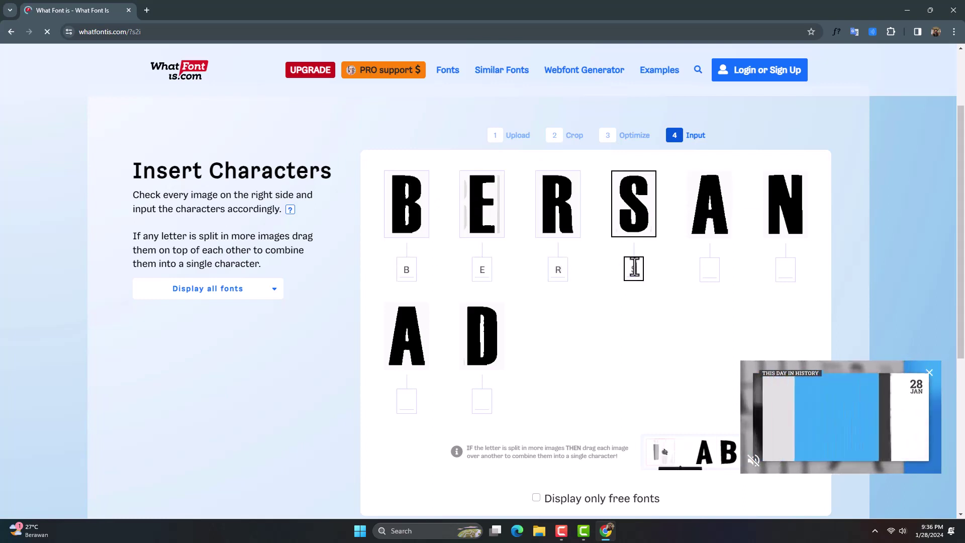
text(SAN)
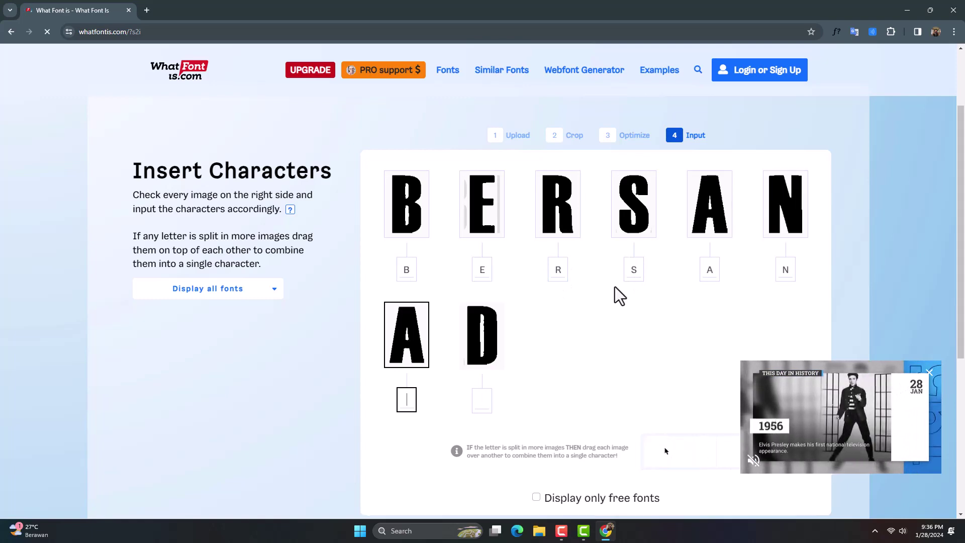
text(AD)
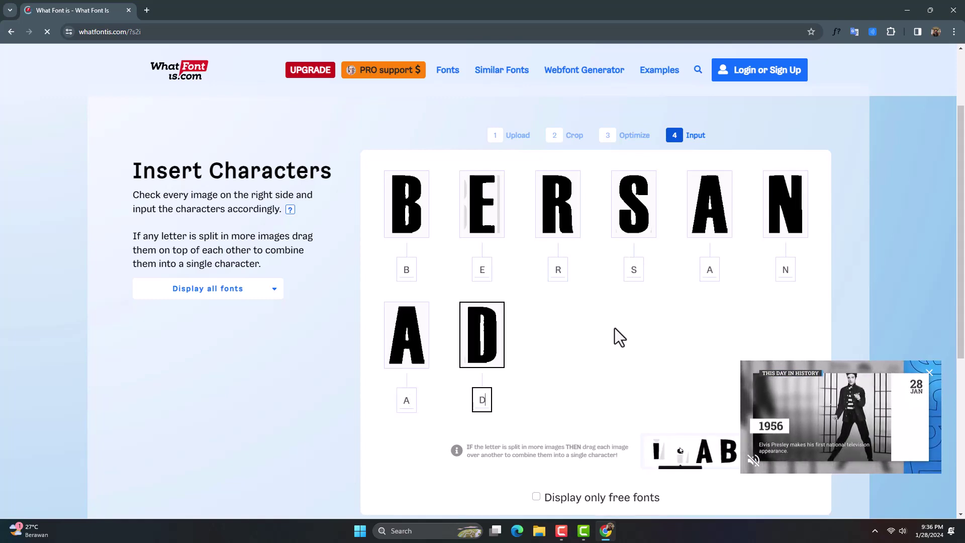
scroll(611, 324, down, 4)
click(673, 358)
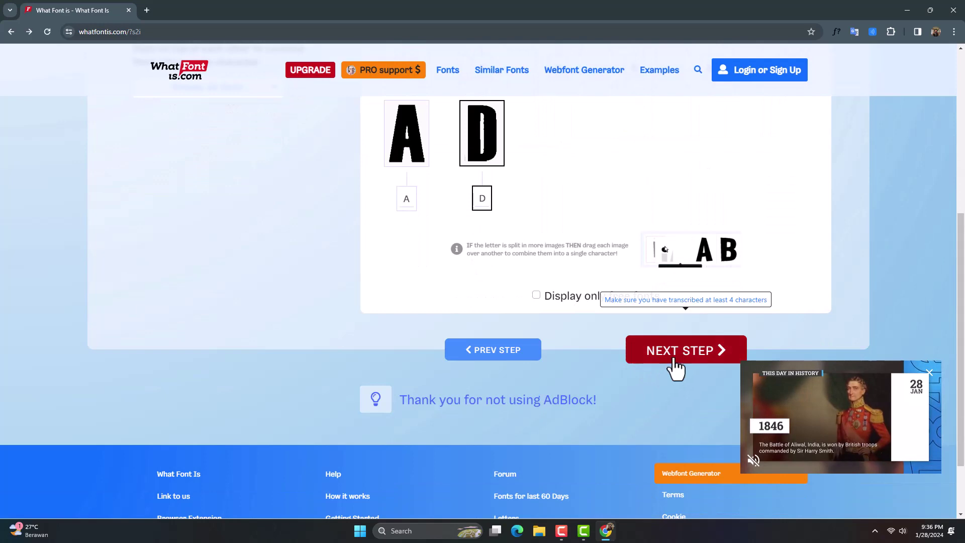
click(673, 358)
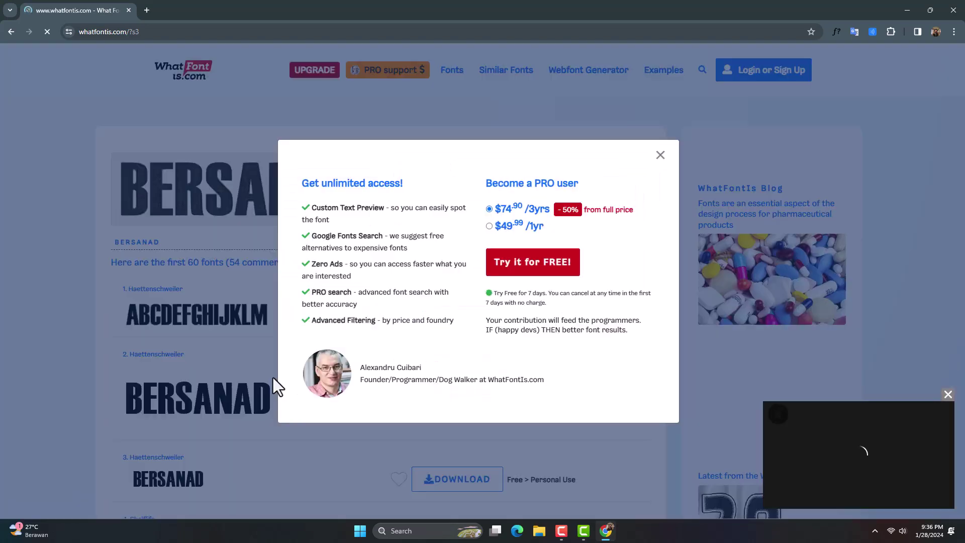
- Close the PRO membership offer and compare the suggested fonts and their download options with the BERSANAD lettering
click(661, 154)
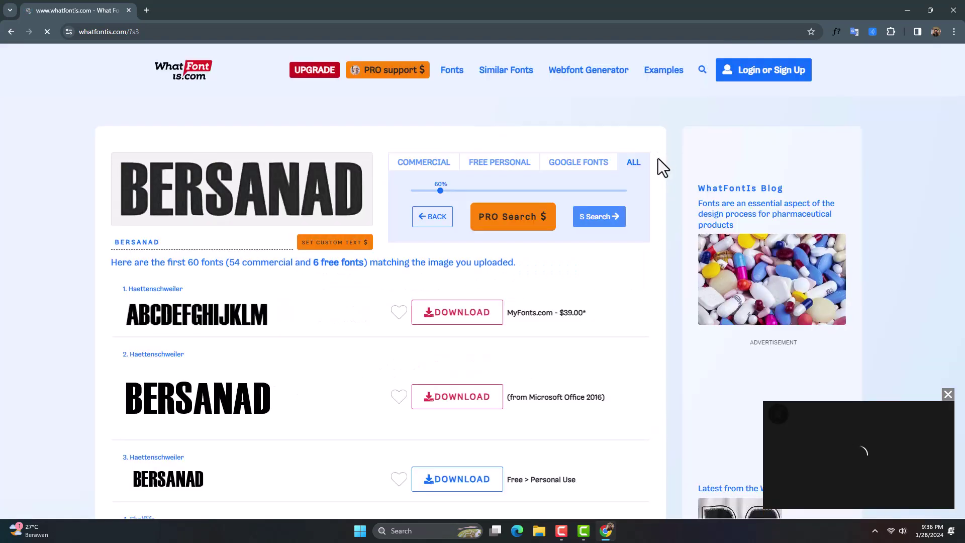
scroll(341, 307, down, 2)
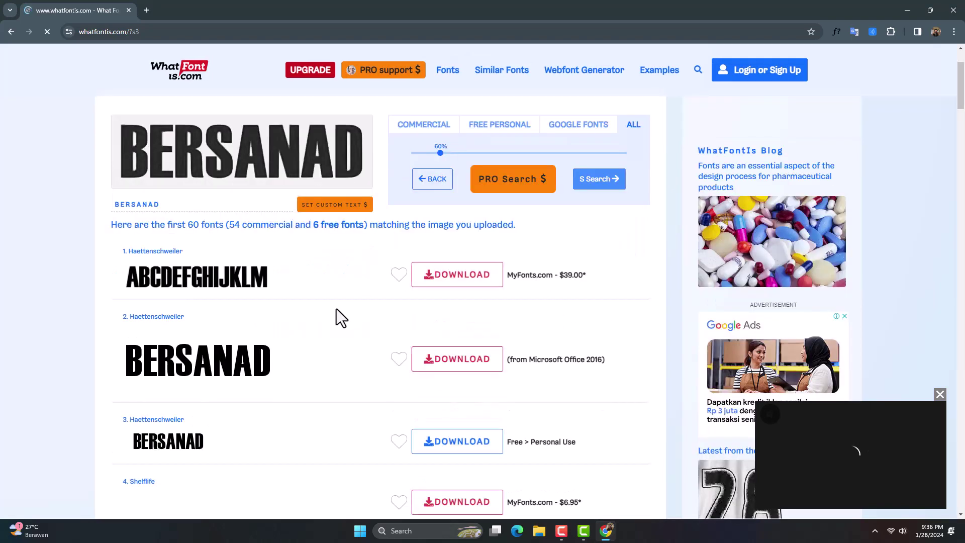
scroll(151, 297, down, 2)
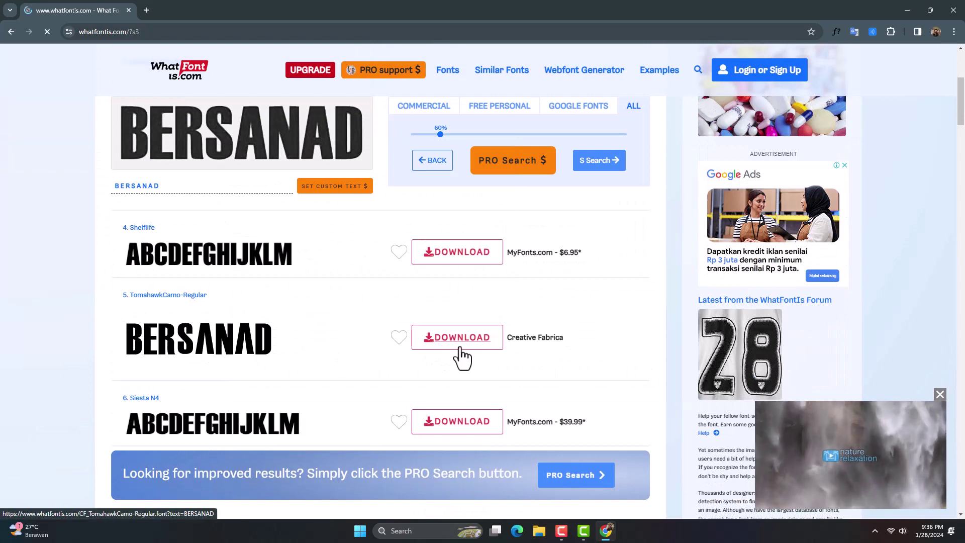
scroll(454, 360, up, 3)
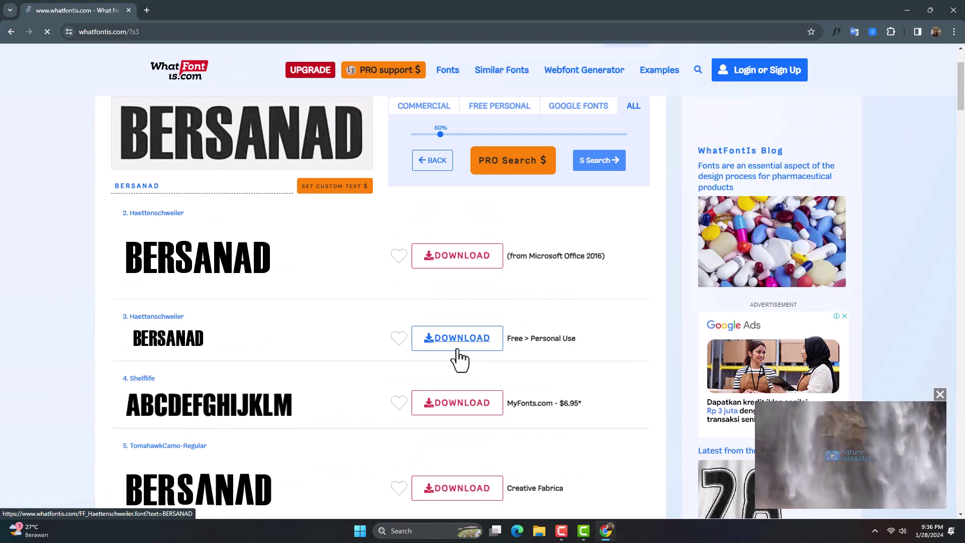